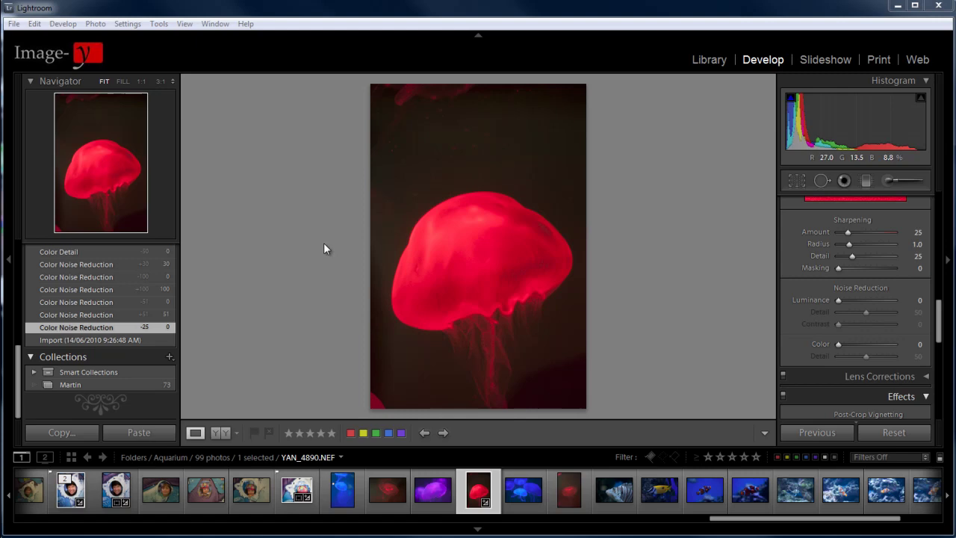
pyautogui.click(161, 82)
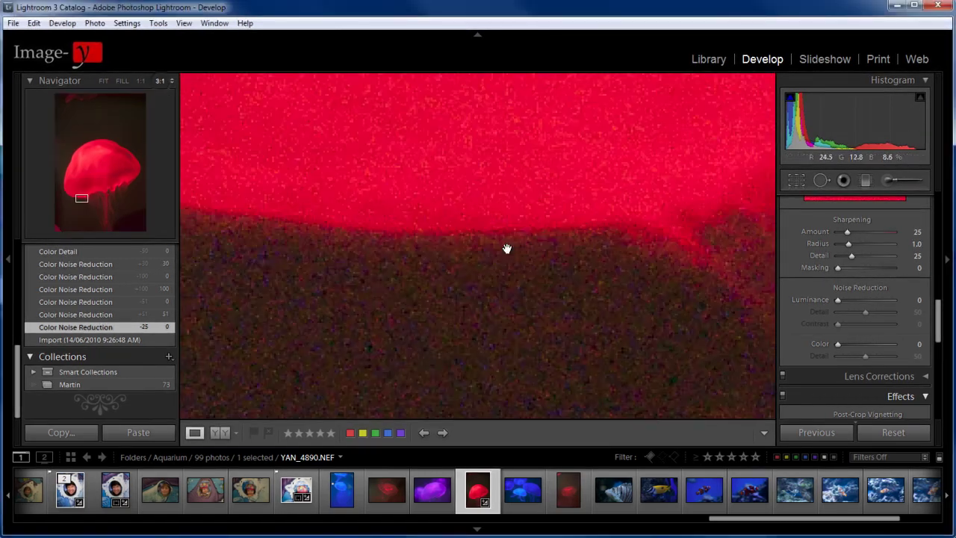
pyautogui.moveTo(384, 287); pyautogui.dragTo(450, 271)
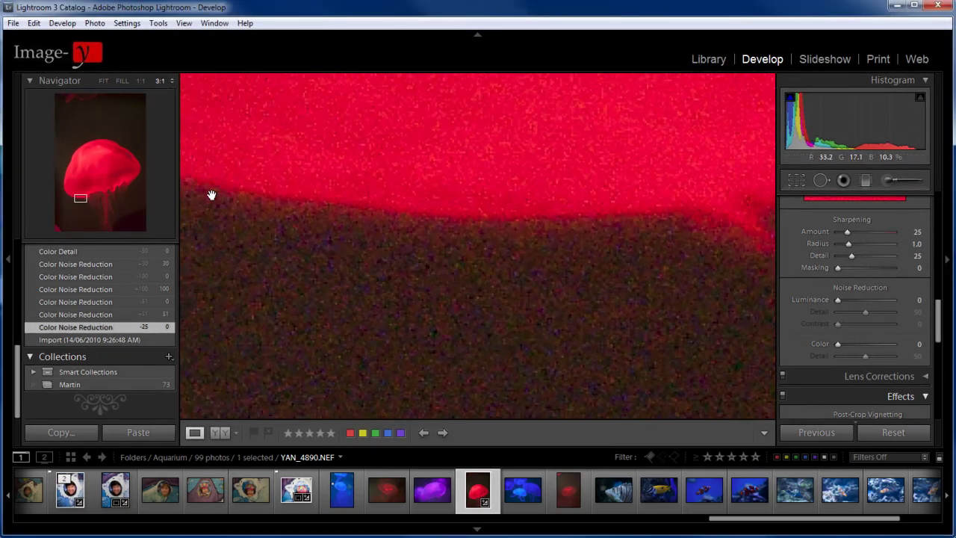
pyautogui.click(172, 81)
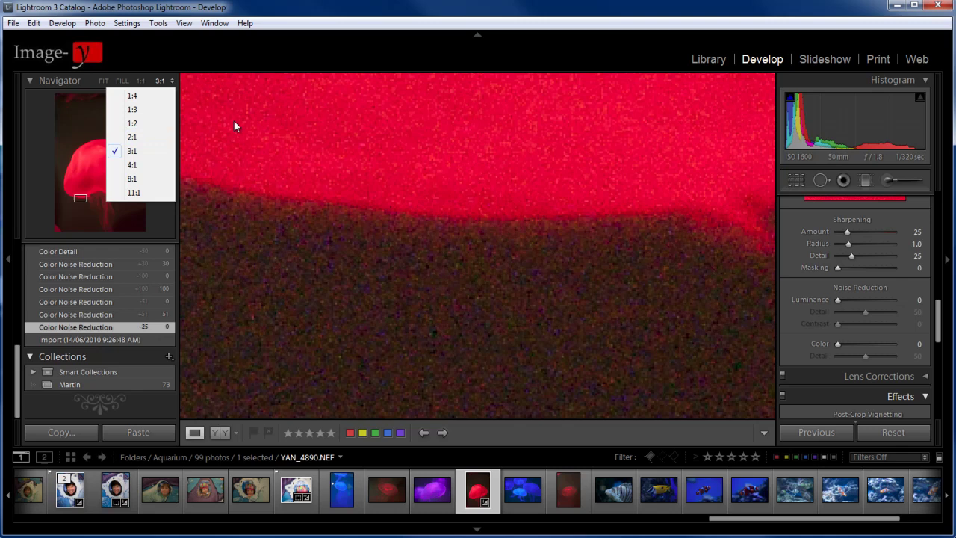
pyautogui.click(540, 269)
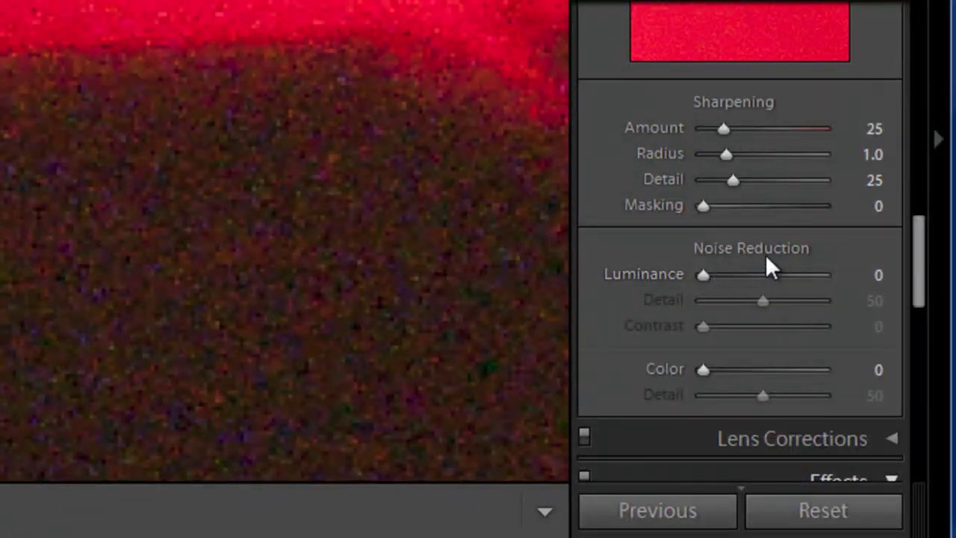
pyautogui.moveTo(914, 246); pyautogui.dragTo(915, 254)
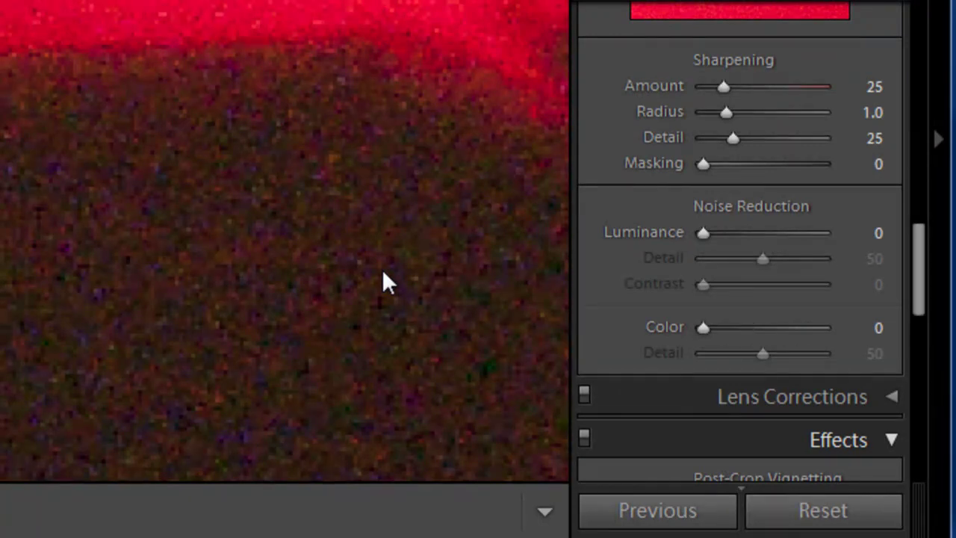
pyautogui.moveTo(919, 269); pyautogui.dragTo(925, 391)
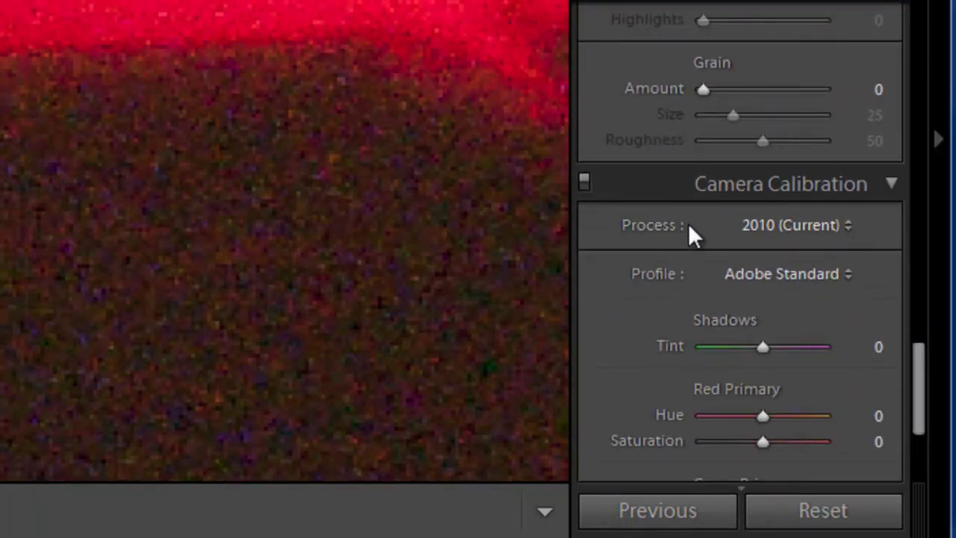
pyautogui.click(848, 224)
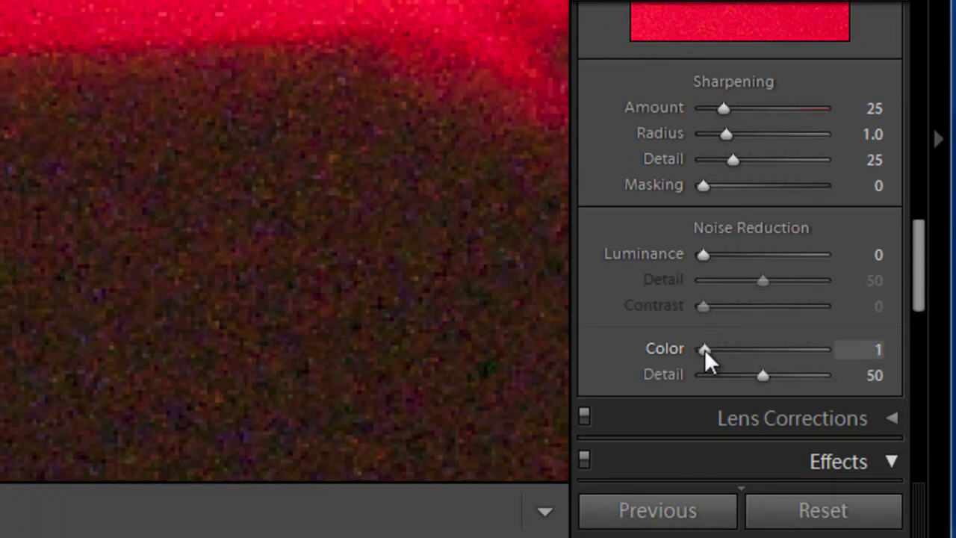
# Raise Color noise reduction from 1 to 30 and set its Detail to 51.
pyautogui.moveTo(704, 349); pyautogui.dragTo(736, 349)
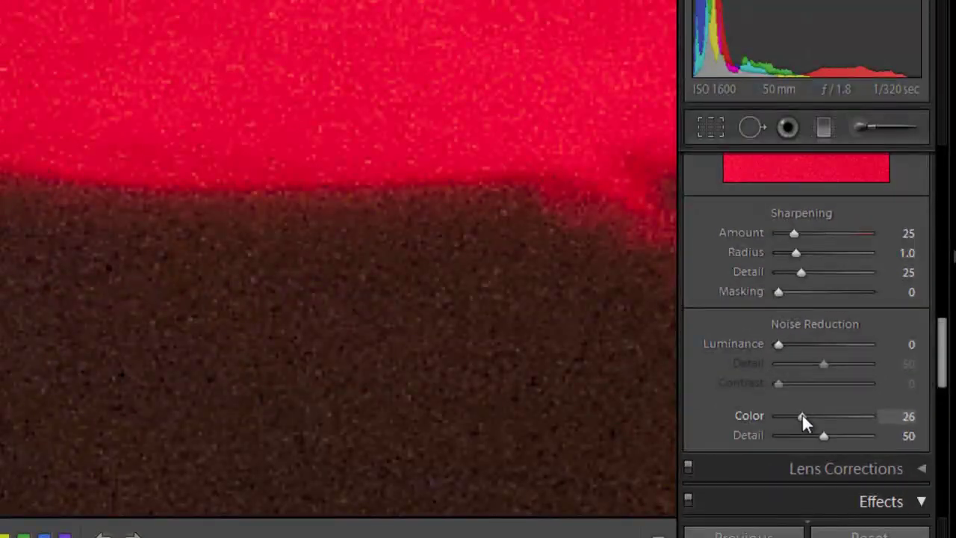
pyautogui.moveTo(803, 422); pyautogui.dragTo(810, 415)
pyautogui.moveTo(808, 413); pyautogui.dragTo(803, 415)
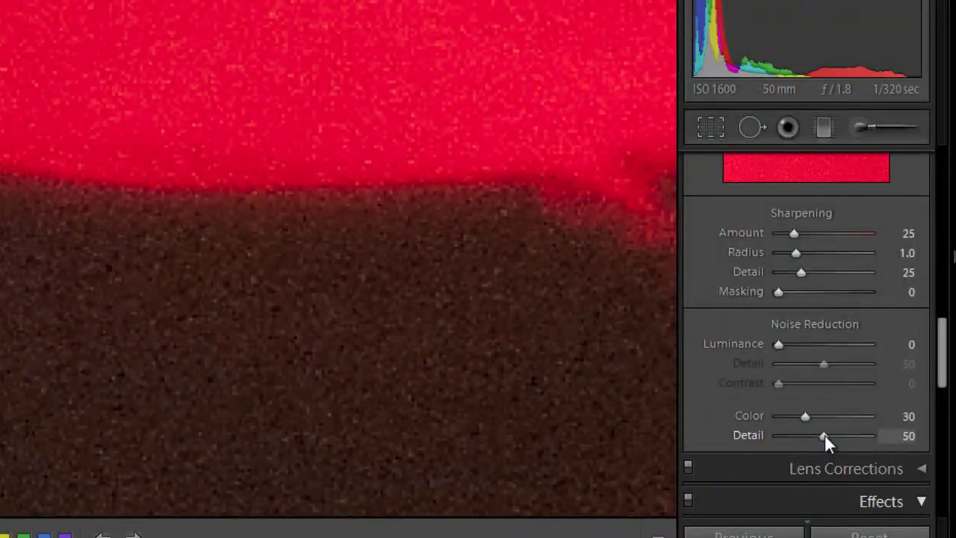
pyautogui.moveTo(826, 437); pyautogui.dragTo(712, 436)
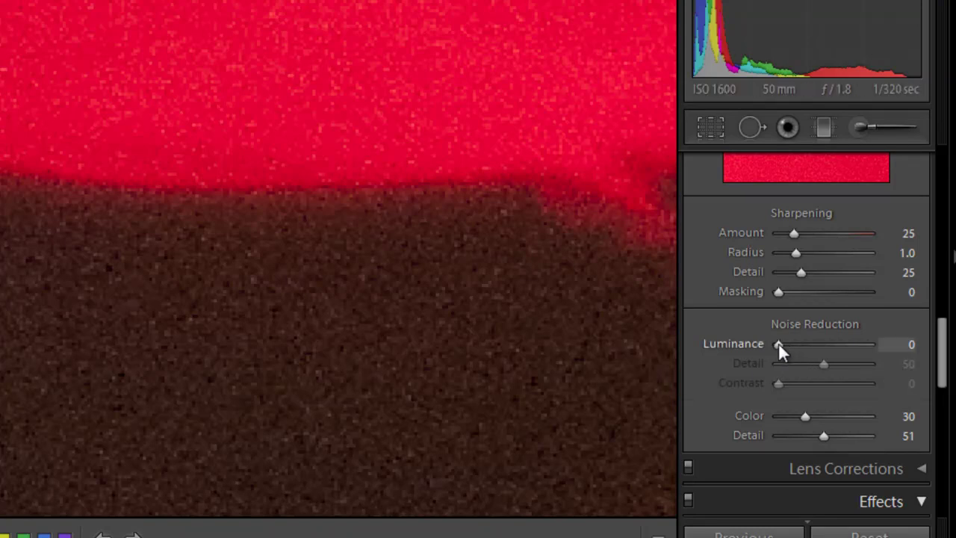
# Push Luminance noise reduction up to 100, then bring it back down to 41.
pyautogui.moveTo(778, 344); pyautogui.dragTo(806, 343)
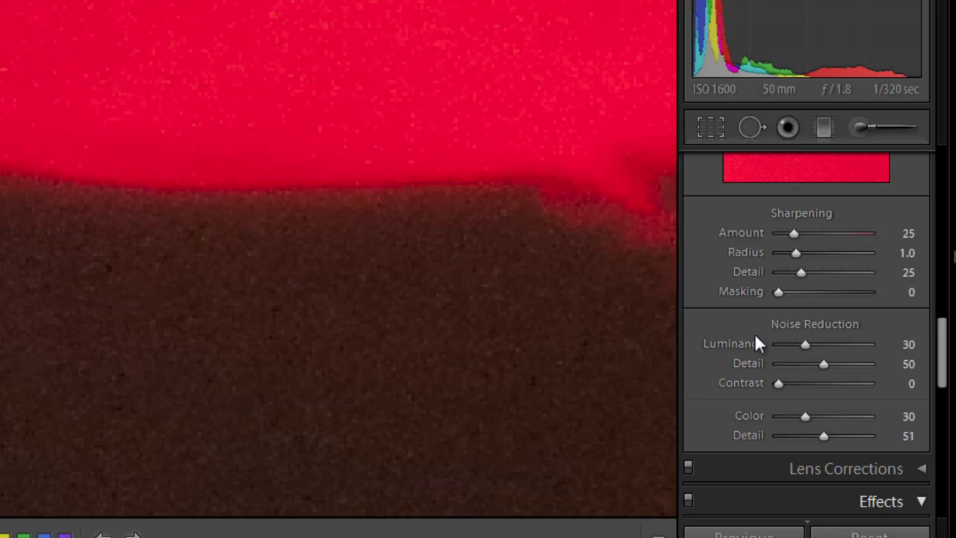
pyautogui.moveTo(805, 343); pyautogui.dragTo(868, 343)
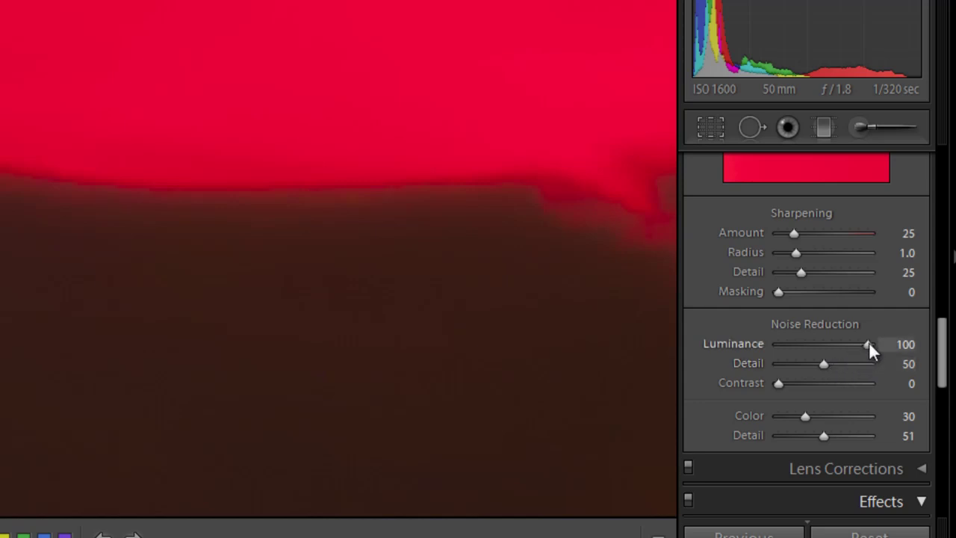
pyautogui.moveTo(869, 343); pyautogui.dragTo(817, 342)
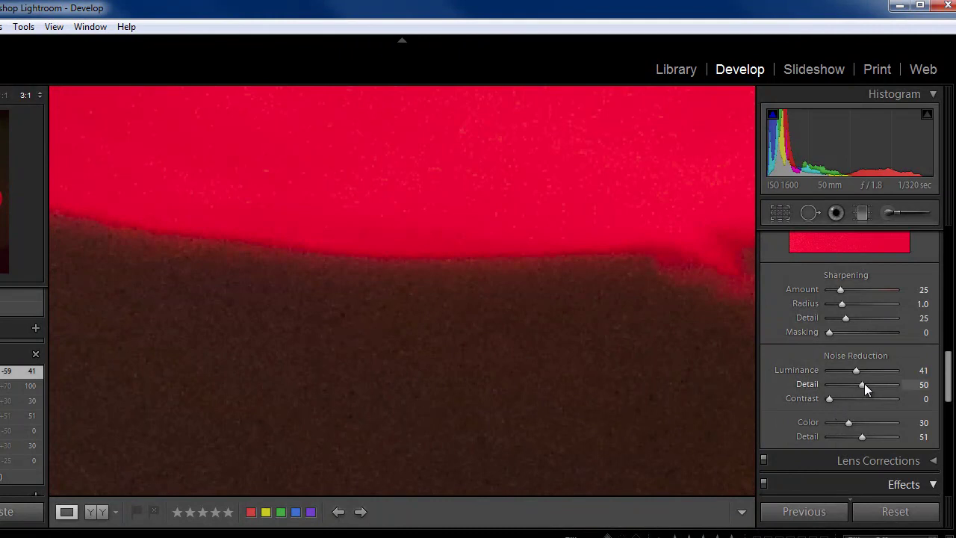
# Try the Luminance noise Detail at 100, then settle it at 29.
pyautogui.moveTo(864, 383); pyautogui.dragTo(935, 391)
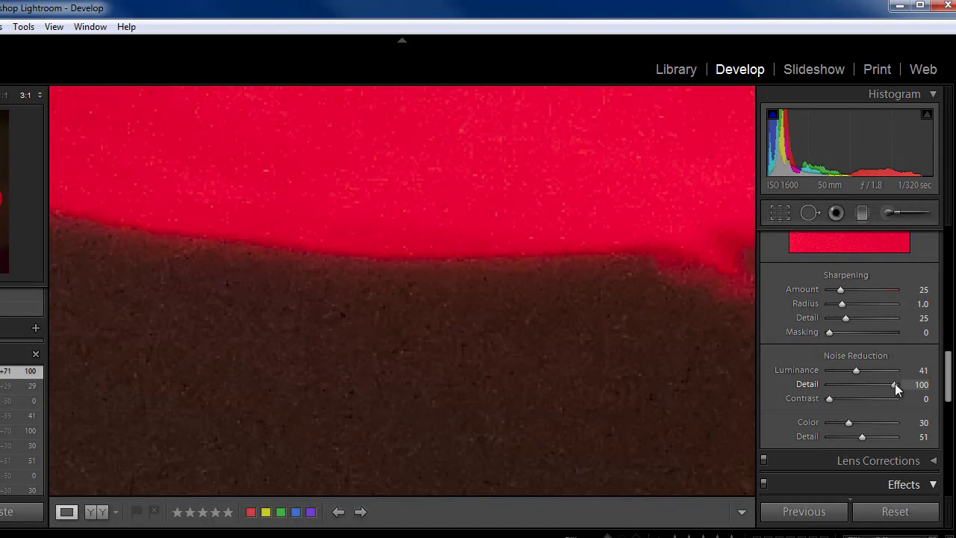
pyautogui.moveTo(895, 383); pyautogui.dragTo(848, 384)
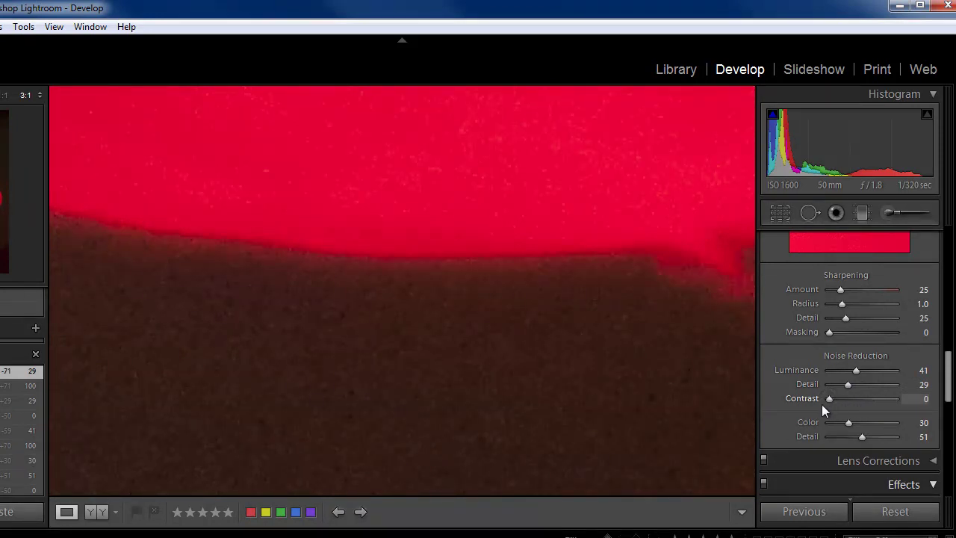
pyautogui.moveTo(822, 405); pyautogui.dragTo(888, 409)
pyautogui.moveTo(887, 400); pyautogui.dragTo(829, 399)
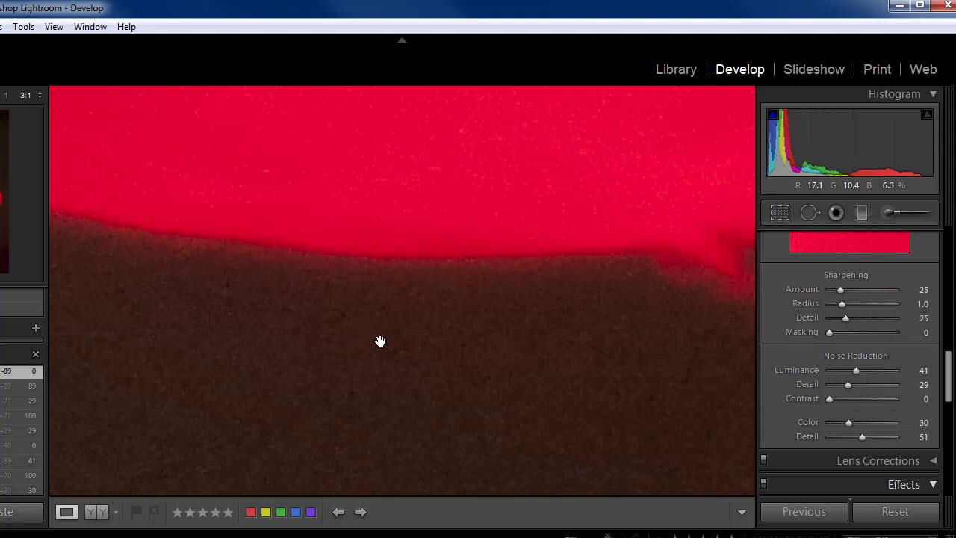
# Return the jellyfish photo from the 3:1 close-up to the full fit view.
pyautogui.click(380, 341)
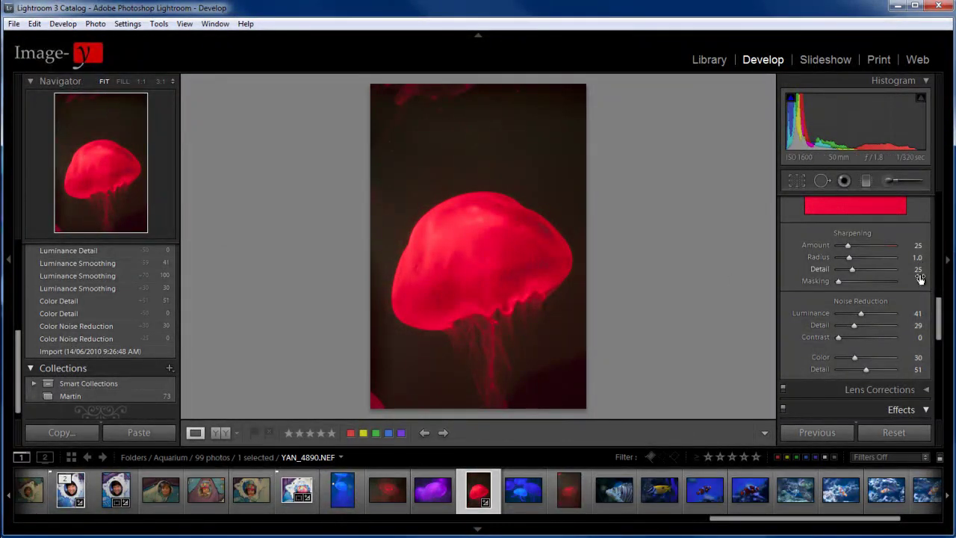
# Return to the top of the right panel and activate the Adjustment Brush tool.
pyautogui.scroll(2, 939, 322)
pyautogui.moveTo(938, 323); pyautogui.dragTo(938, 206)
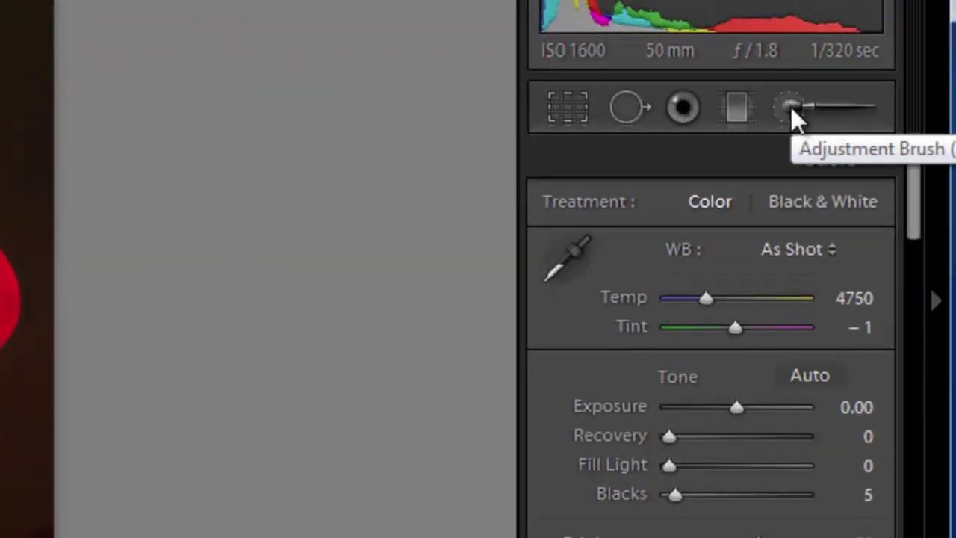
pyautogui.click(791, 107)
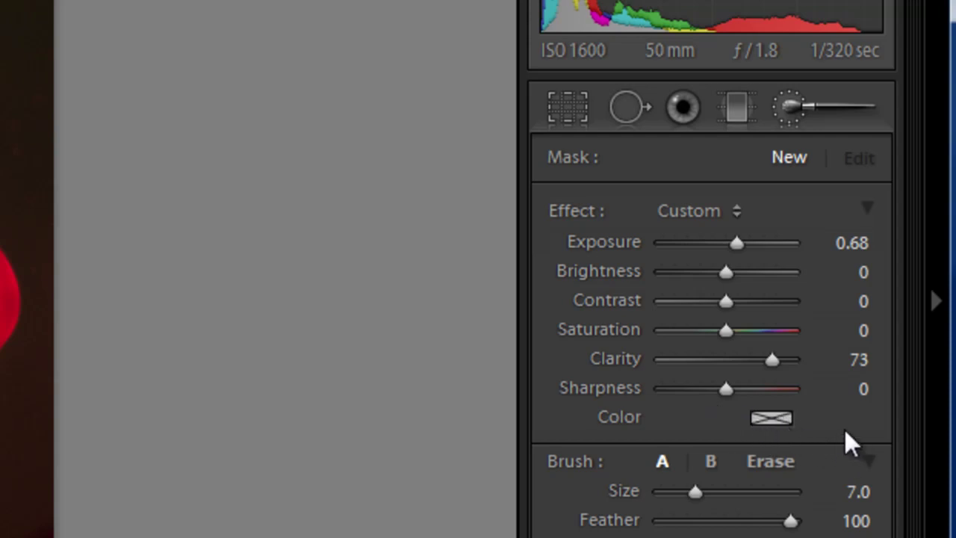
# Reset all of the Adjustment Brush effect sliders to zero.
pyautogui.scroll(-5, 704, 330)
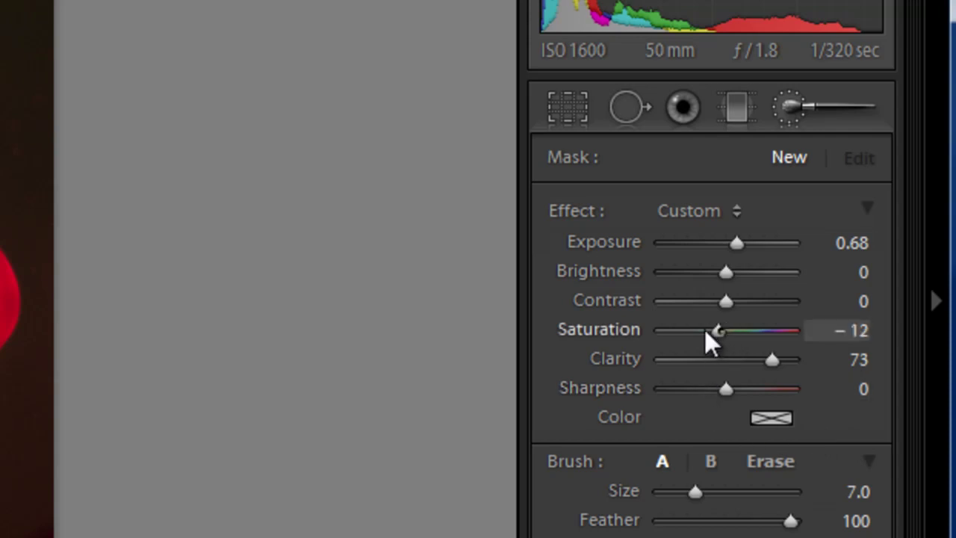
pyautogui.scroll(-1, 726, 276)
pyautogui.scroll(5, 726, 287)
pyautogui.scroll(-10, 728, 274)
pyautogui.scroll(4, 734, 243)
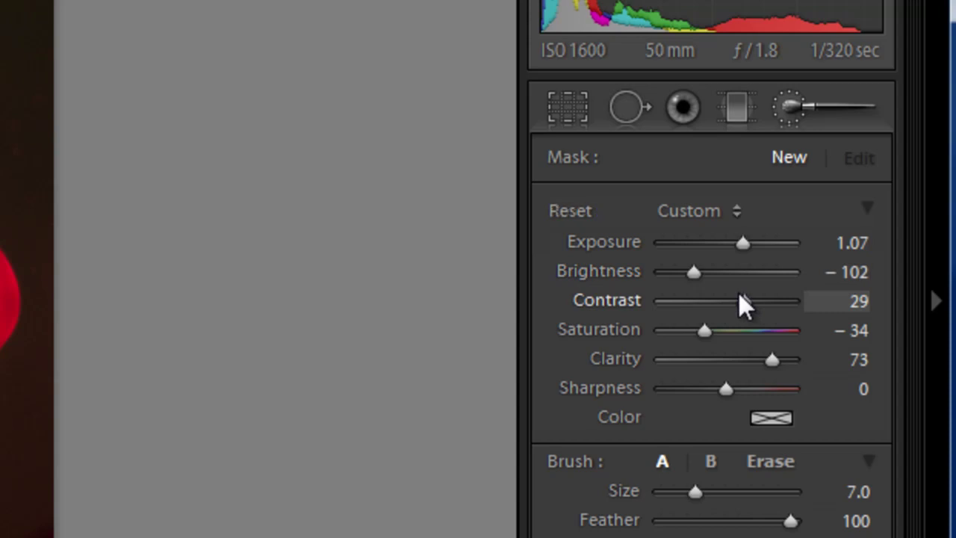
pyautogui.click(579, 216)
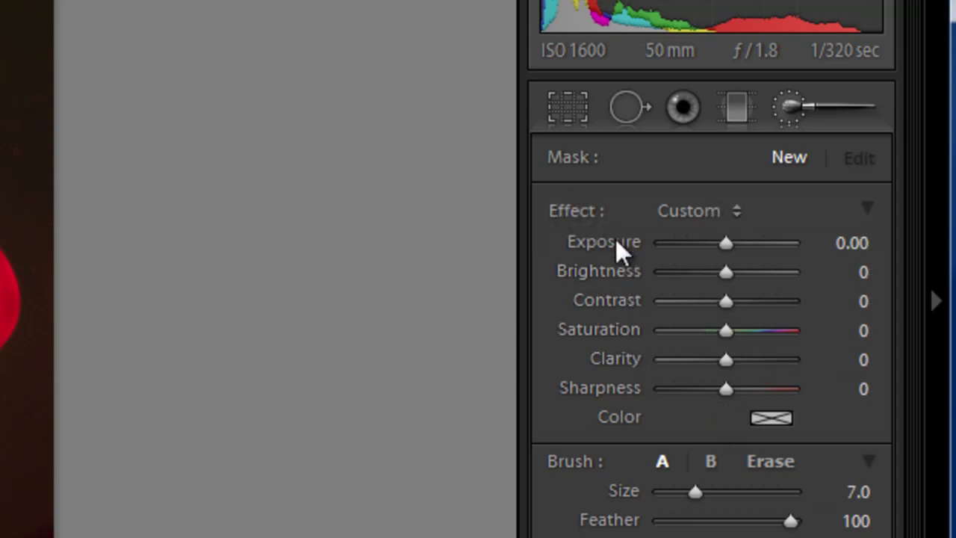
# Try brush Exposure 1.76, lower Brightness and higher Contrast, then reset each back to zero.
pyautogui.moveTo(721, 243); pyautogui.dragTo(753, 243)
pyautogui.moveTo(726, 272); pyautogui.dragTo(666, 273)
pyautogui.moveTo(726, 301); pyautogui.dragTo(763, 310)
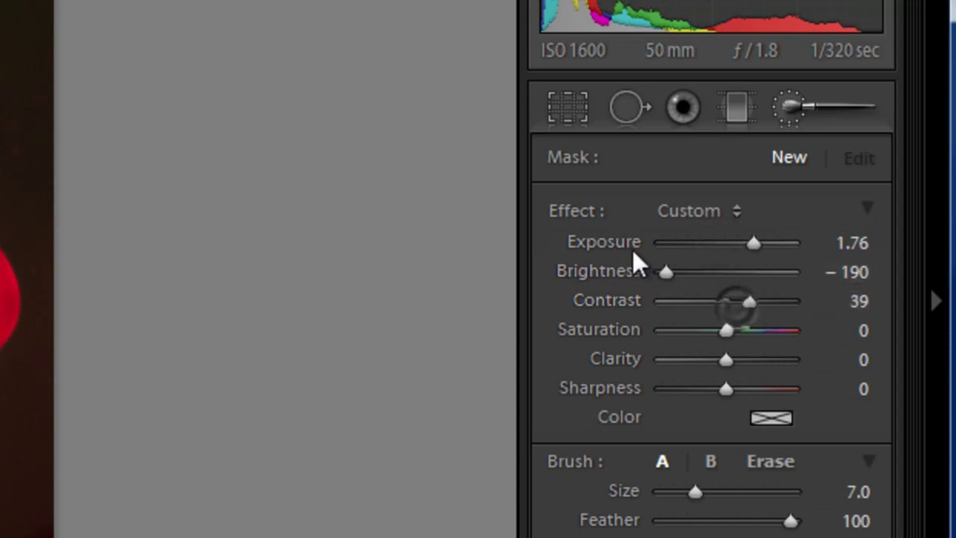
pyautogui.doubleClick(624, 241)
pyautogui.doubleClick(608, 295)
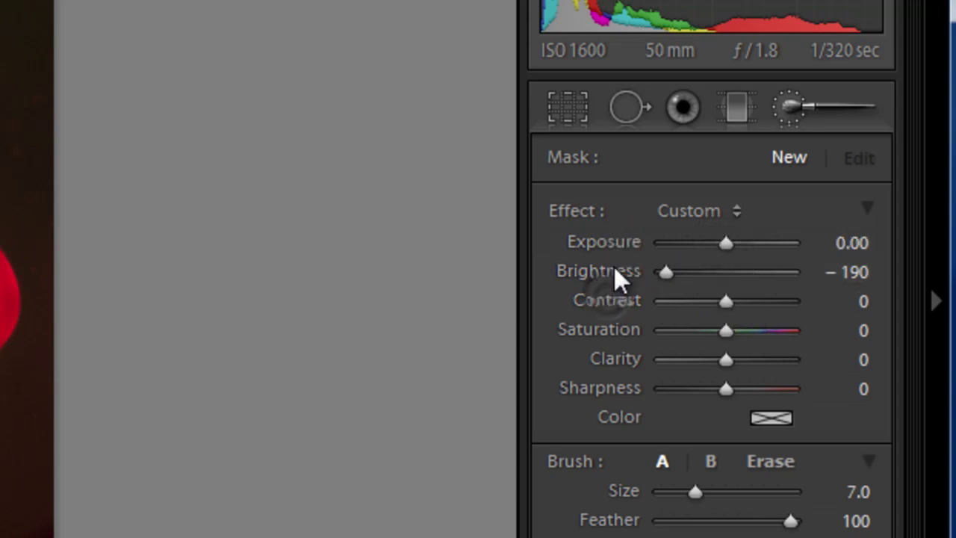
pyautogui.doubleClick(614, 269)
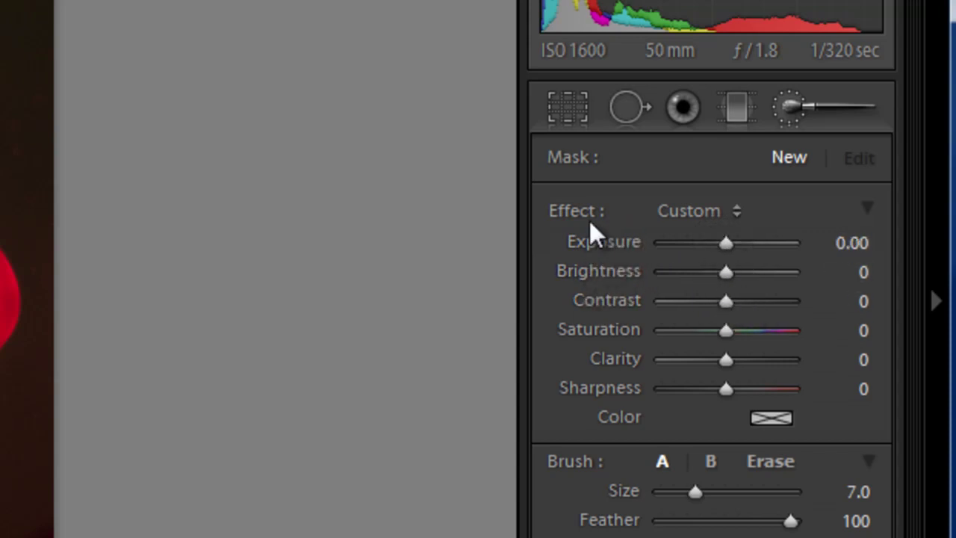
pyautogui.press('alt')
pyautogui.click(582, 210)
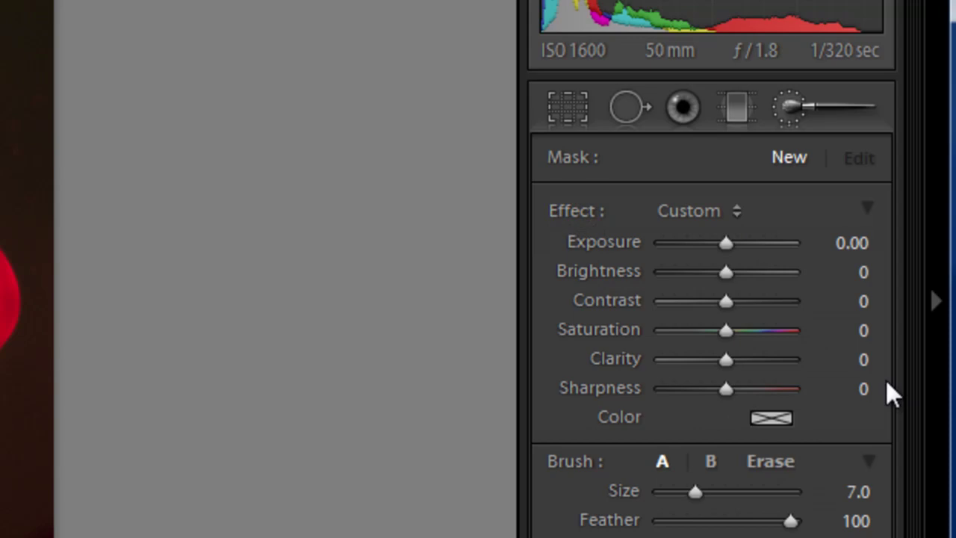